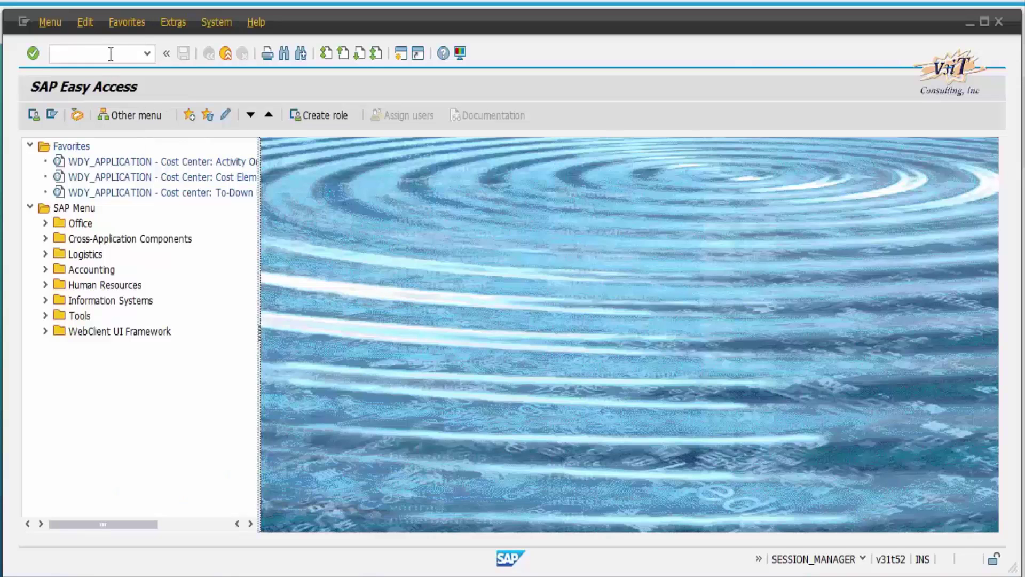
Create a purchase order via ME21N for vendor 300001: 1 EA of R20 at 130.00 USD, and save it
left_click(111, 54)
type("ME21N")
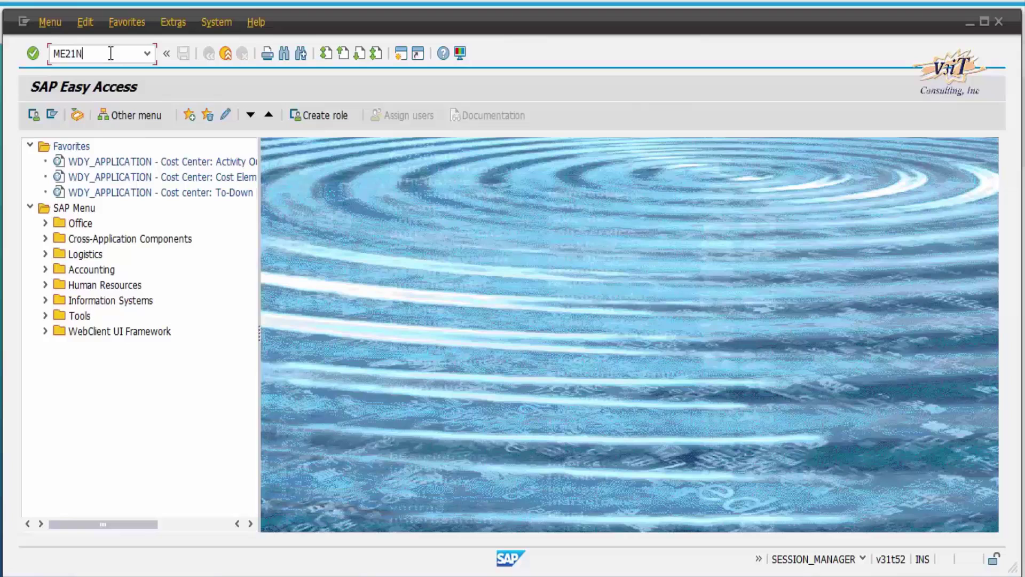
key("Return")
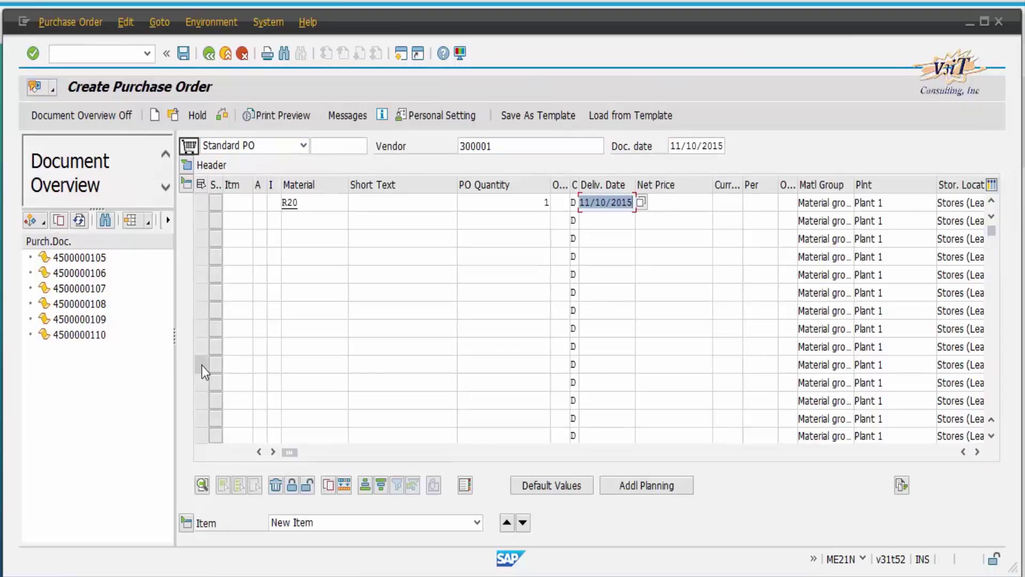
key("Return")
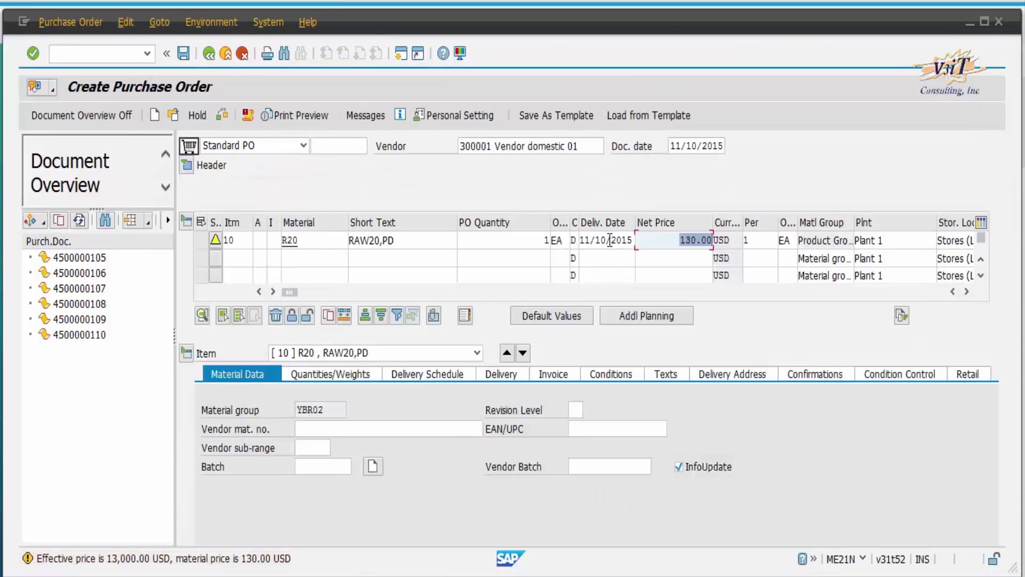
key("Return")
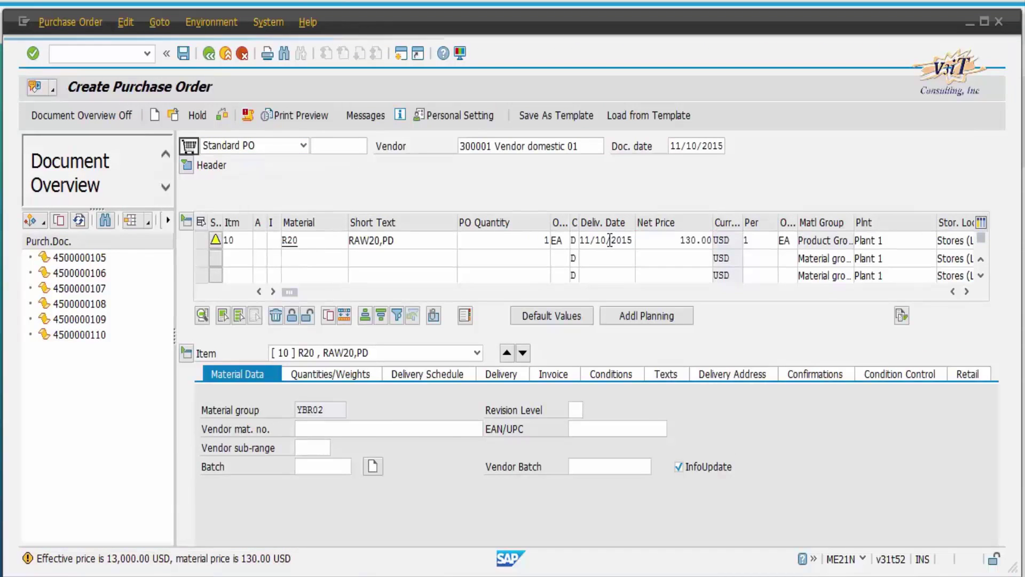
left_click(184, 54)
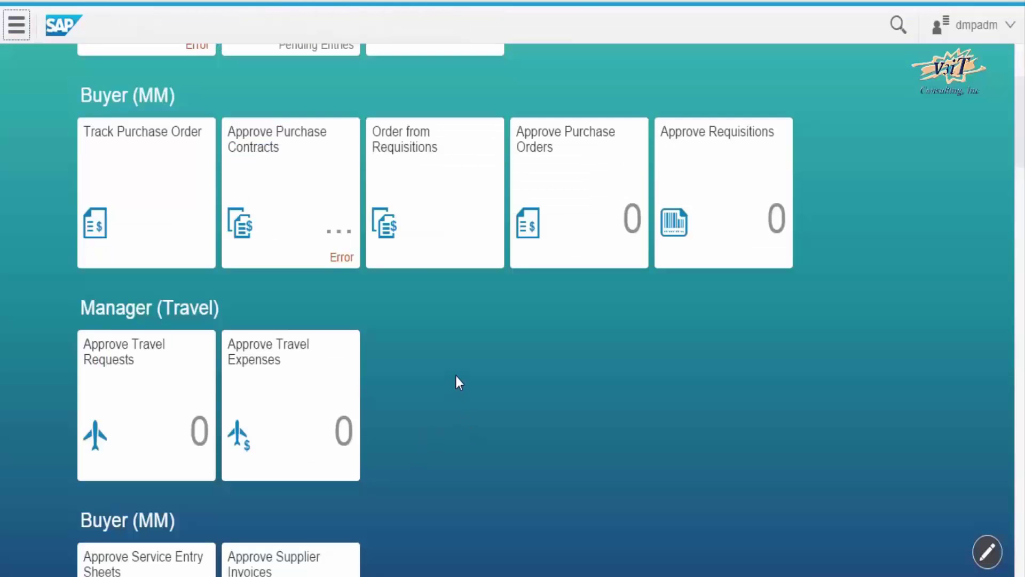
left_click(160, 201)
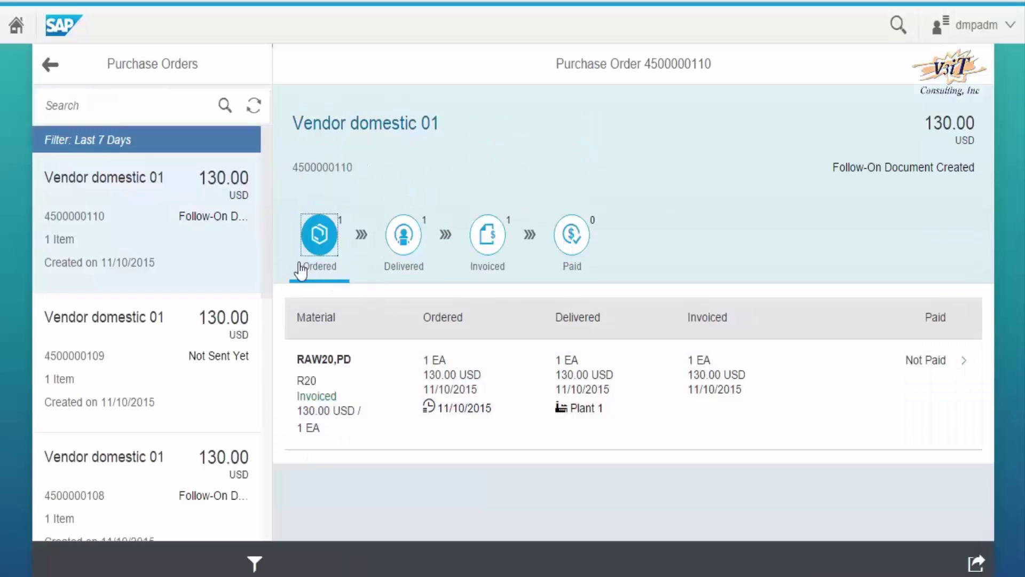
left_click(260, 113)
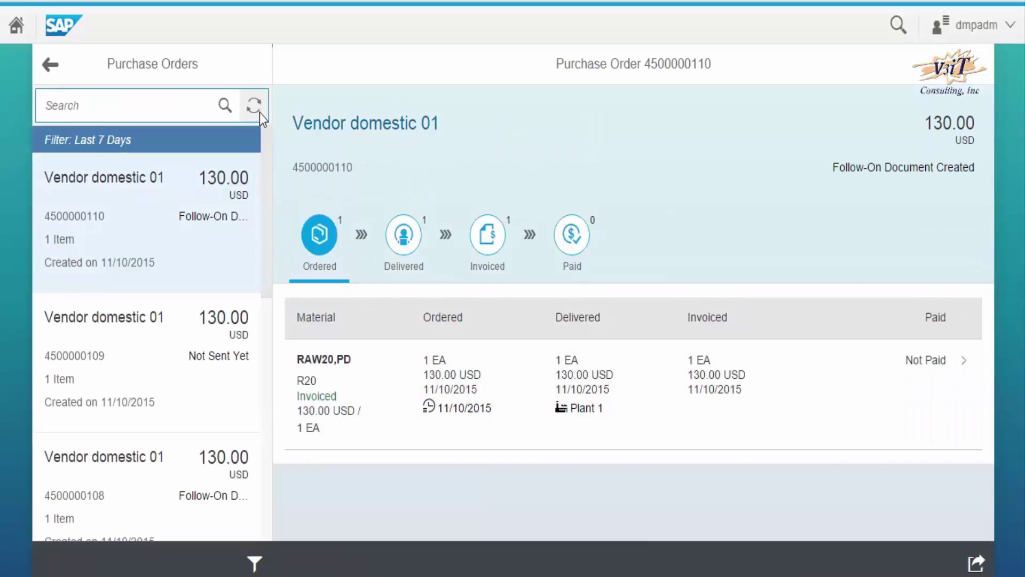
left_click_drag(262, 179, 273, 382)
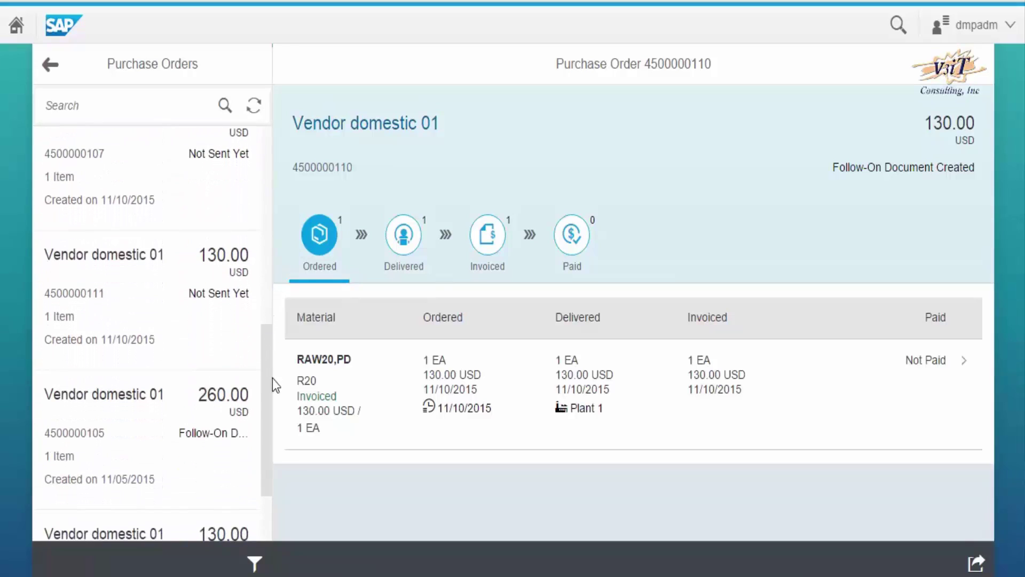
left_click(193, 300)
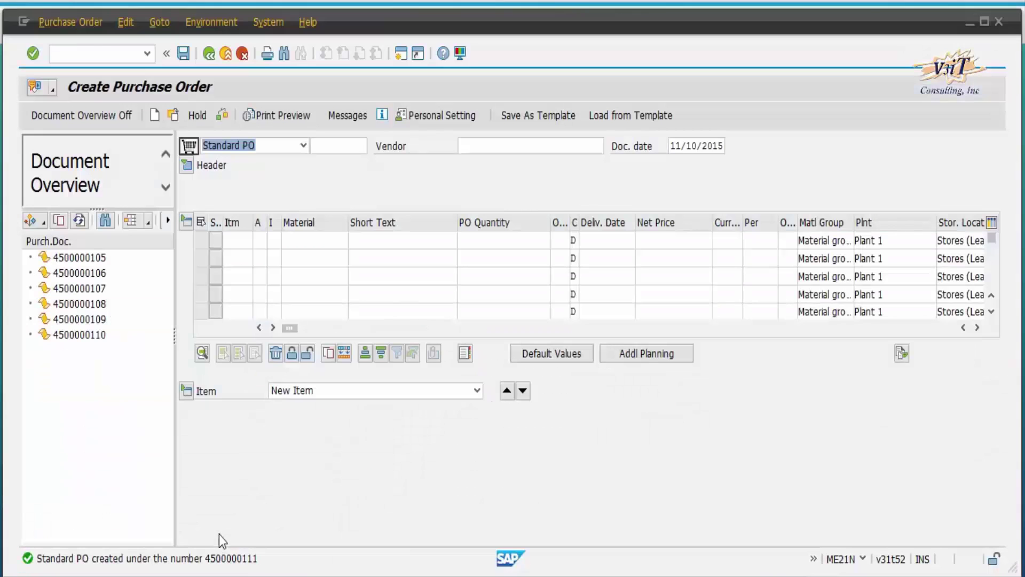
left_click(110, 54)
type("/")
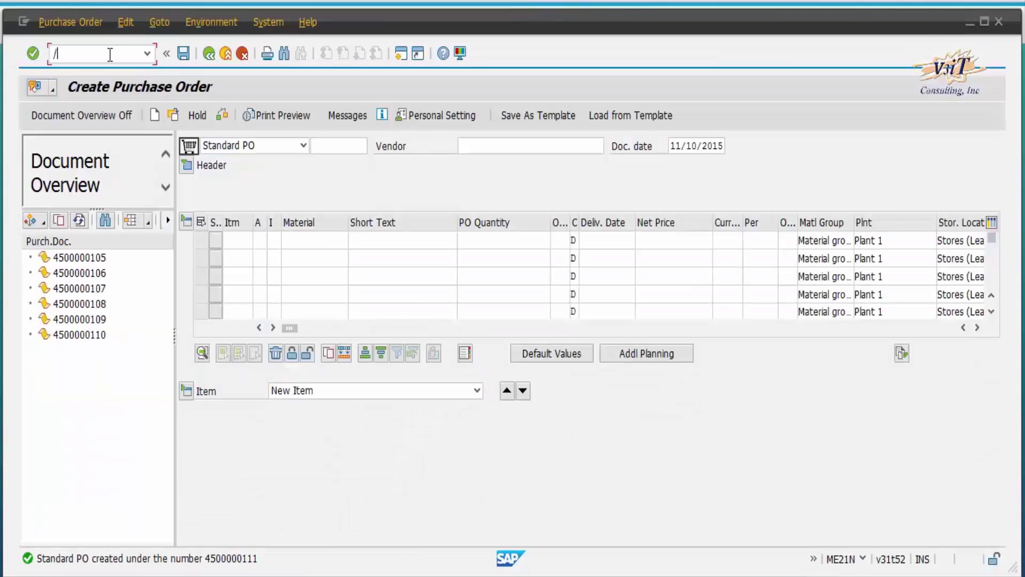
type("NMIGO")
key("Return")
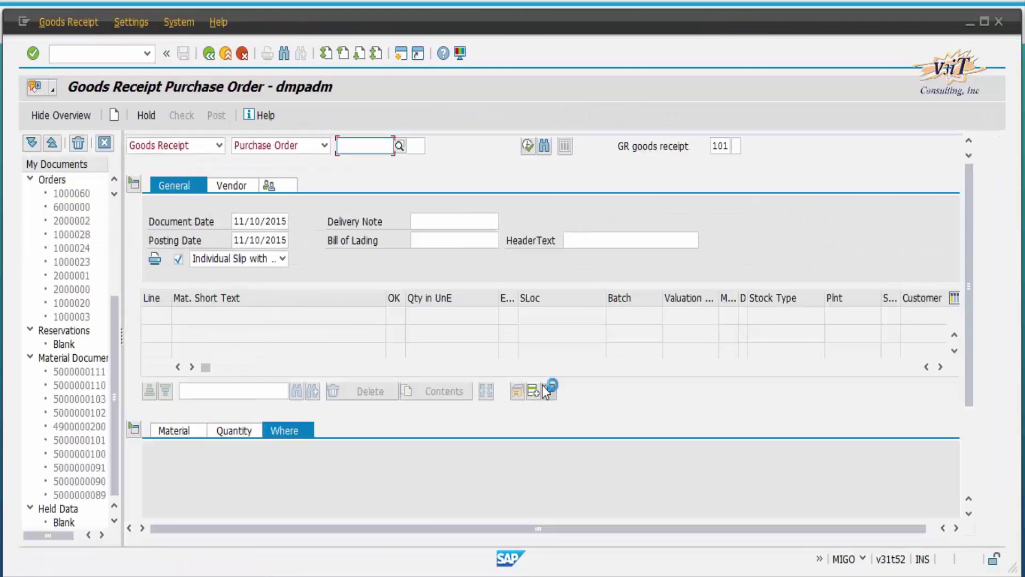
key("Return")
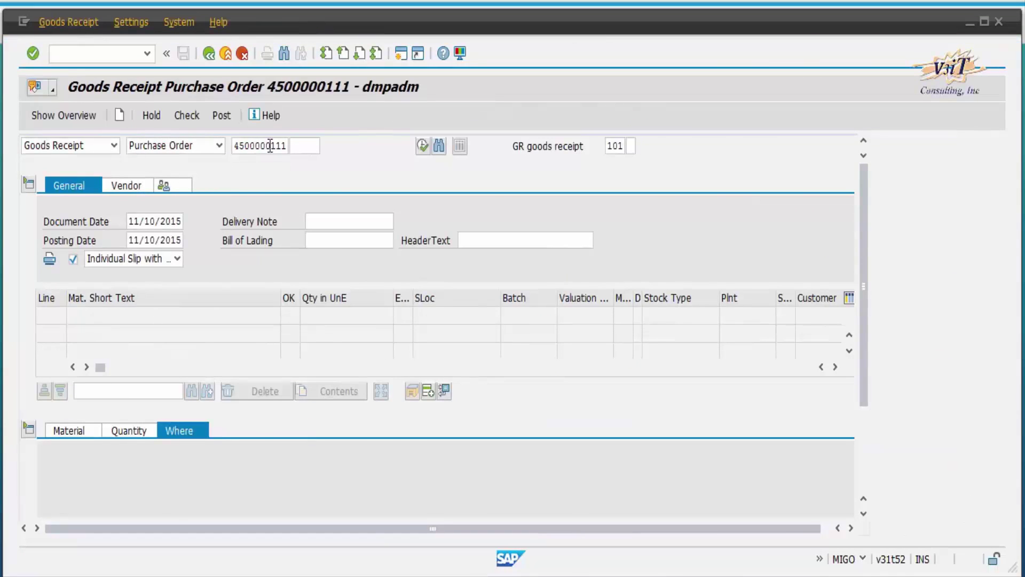
Enter the goods recipient, delivery note DELIVERY and bill of lading BILLING, then check and post
scroll(208, 374, "down", 3)
left_click(207, 409)
type("John")
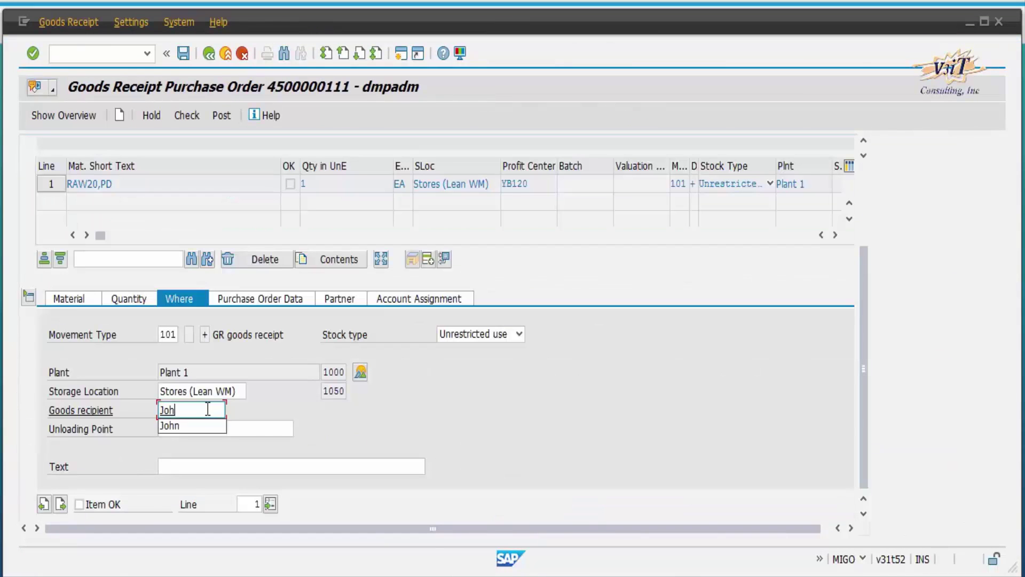
left_click(193, 469)
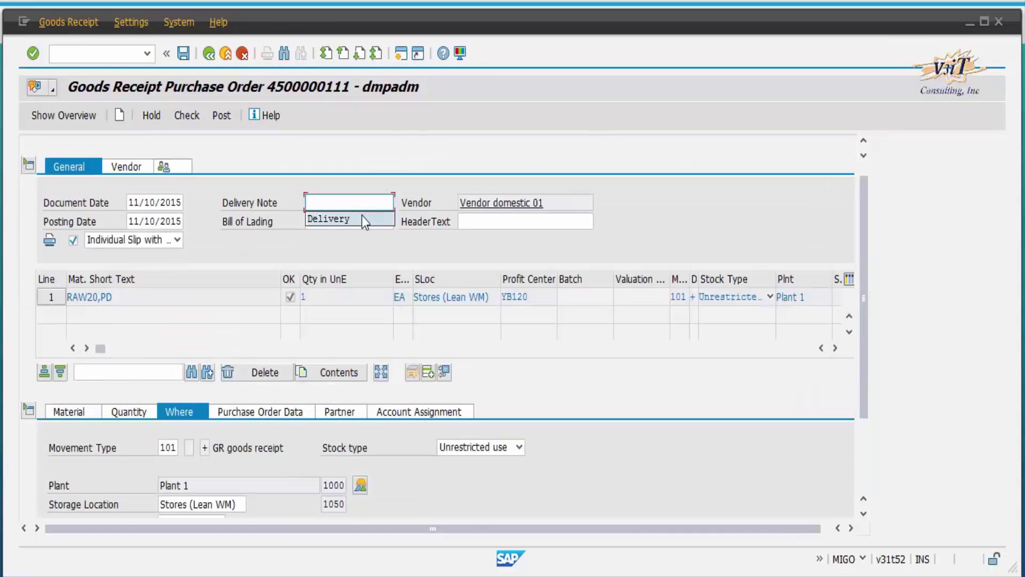
left_click(361, 215)
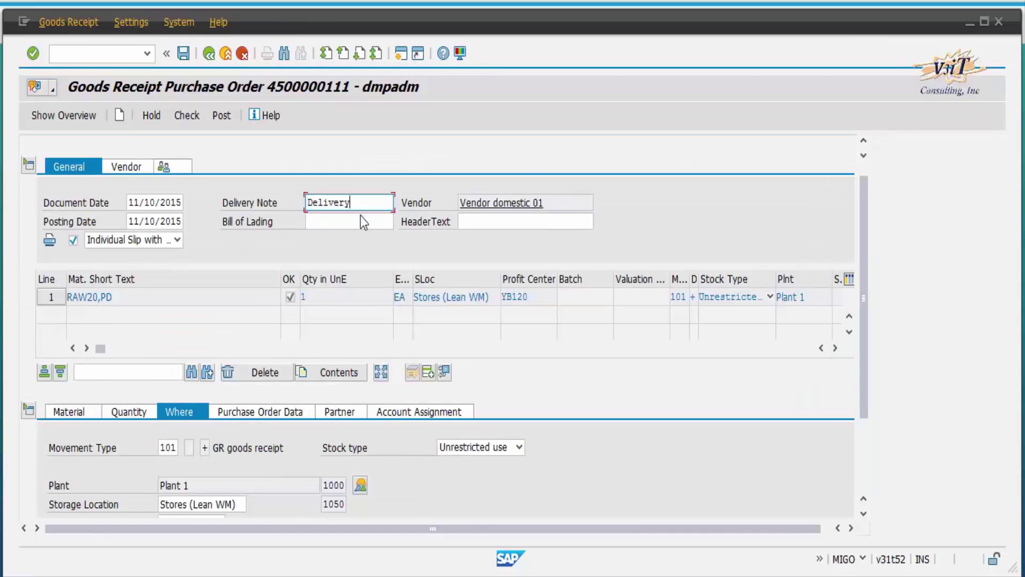
left_click(357, 220)
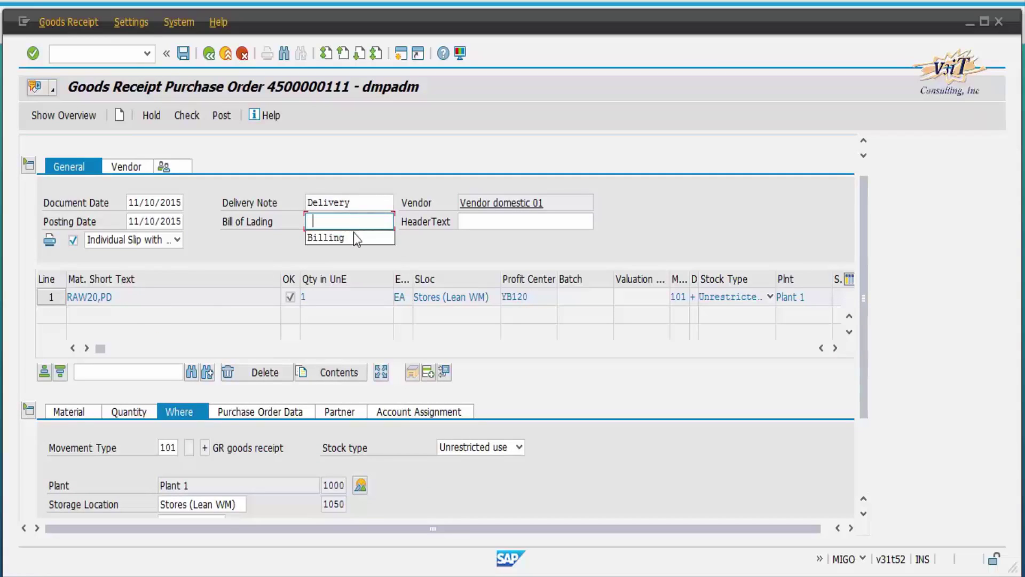
left_click(353, 239)
left_click(186, 117)
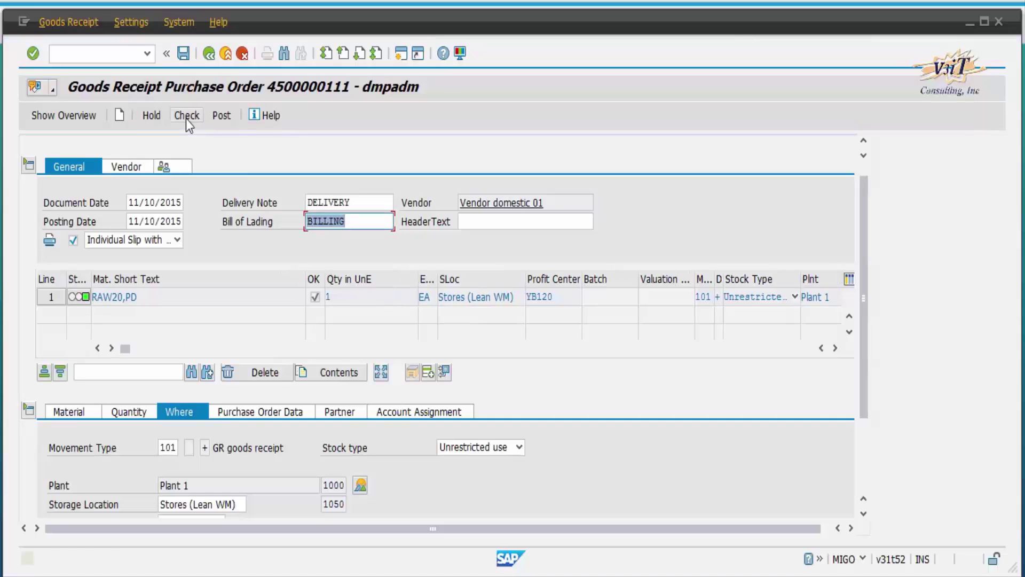
left_click(221, 116)
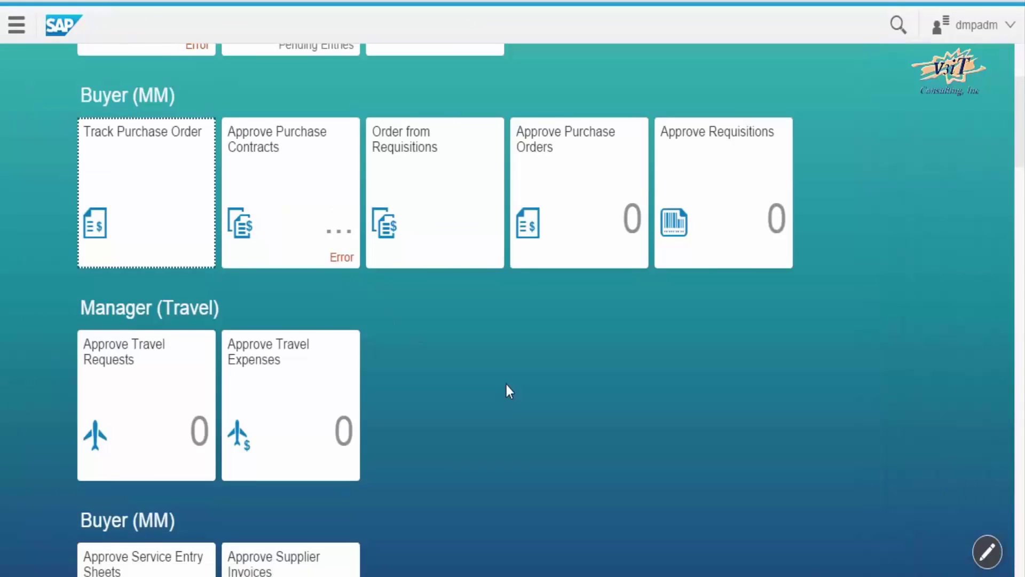
left_click(170, 200)
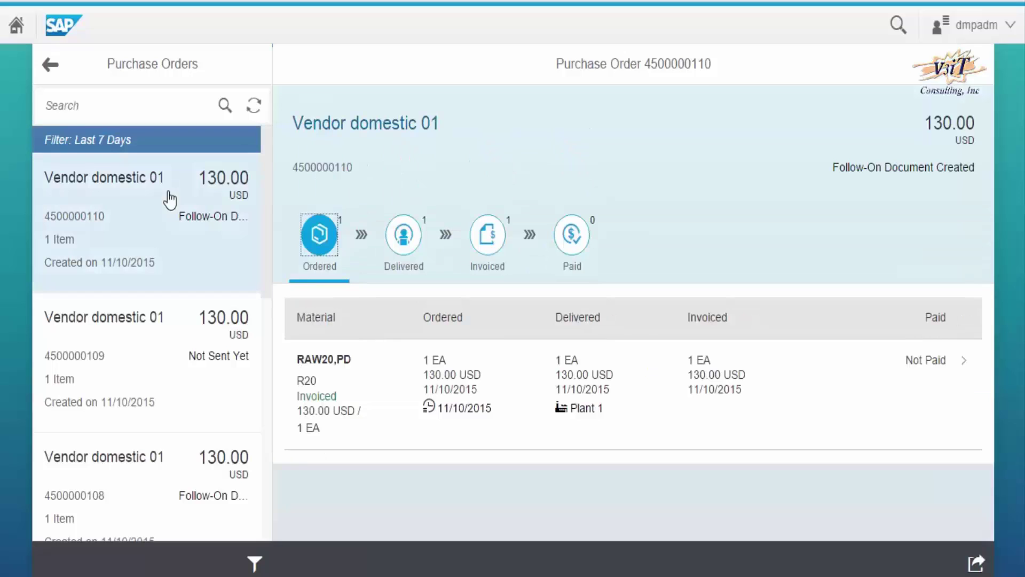
scroll(202, 380, "down", 5)
left_click(201, 380)
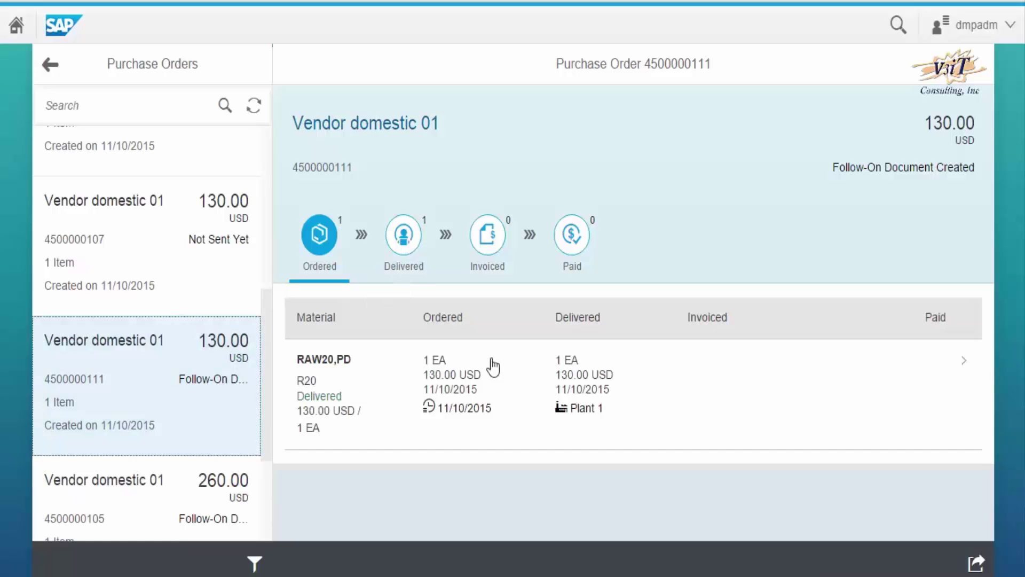
left_click(514, 410)
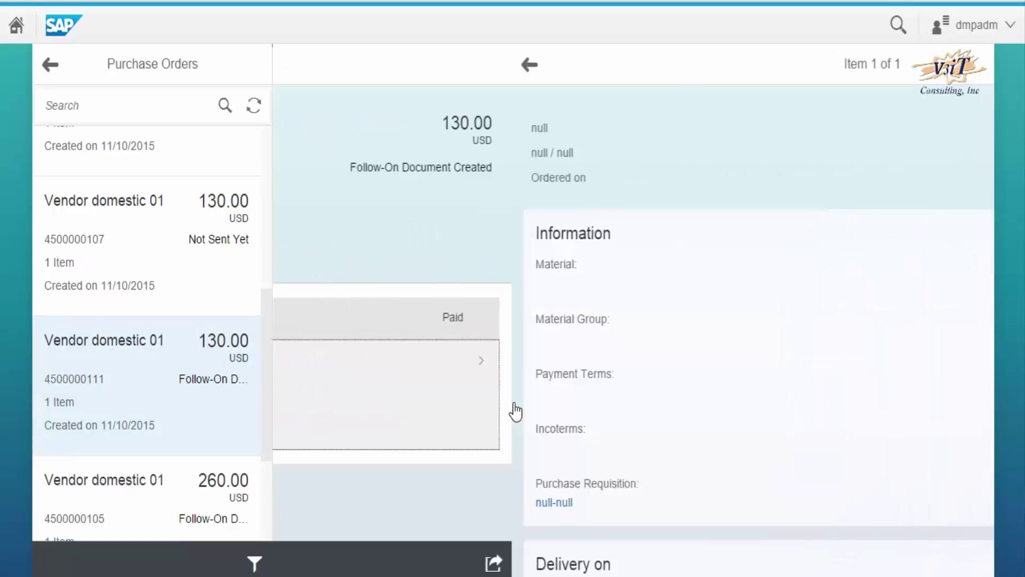
scroll(549, 435, "down", 8)
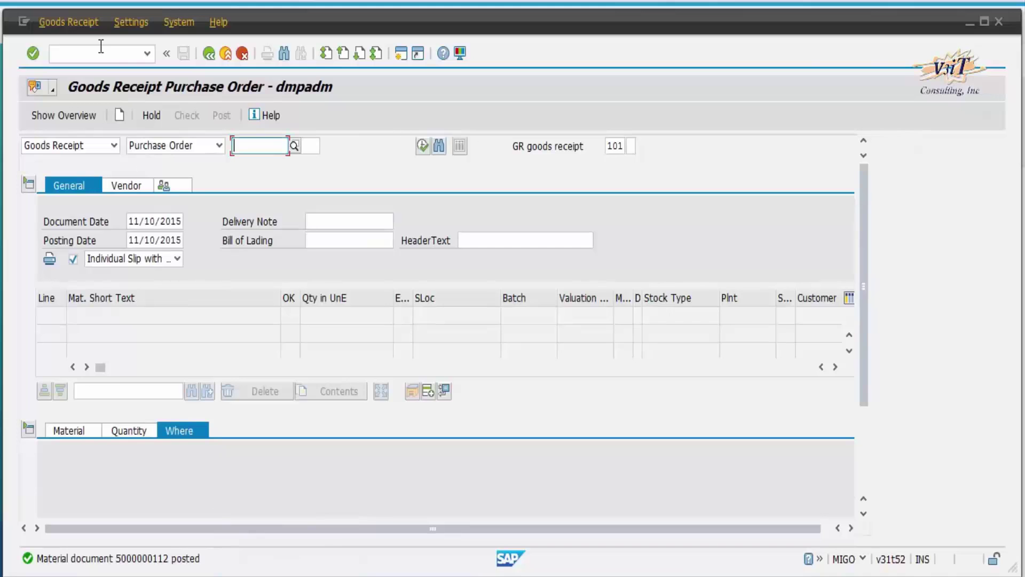
Start MIRO with invoice date 11/10/2015 and load the purchase order's details
type("/")
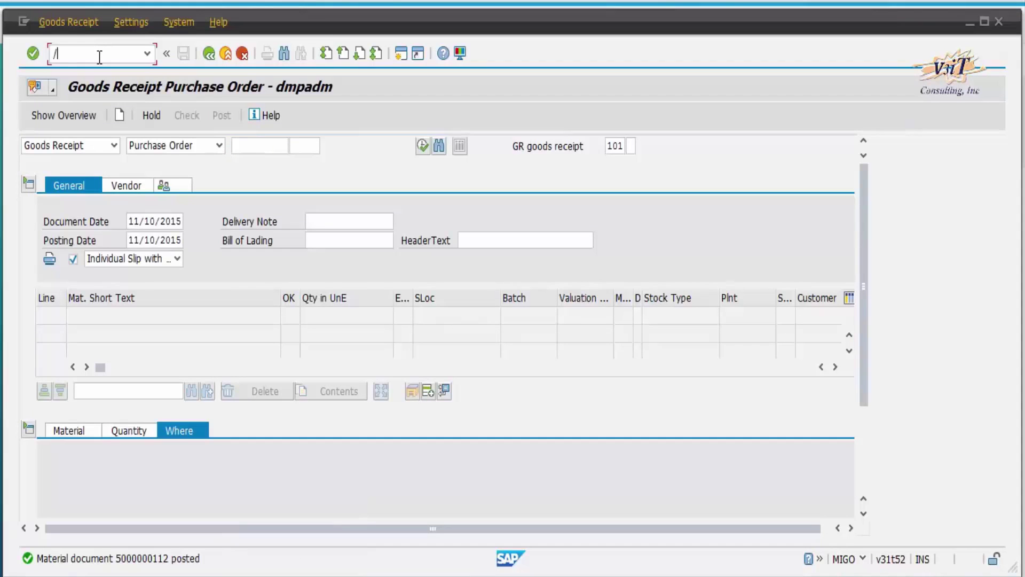
type("NMIRO")
key("Return")
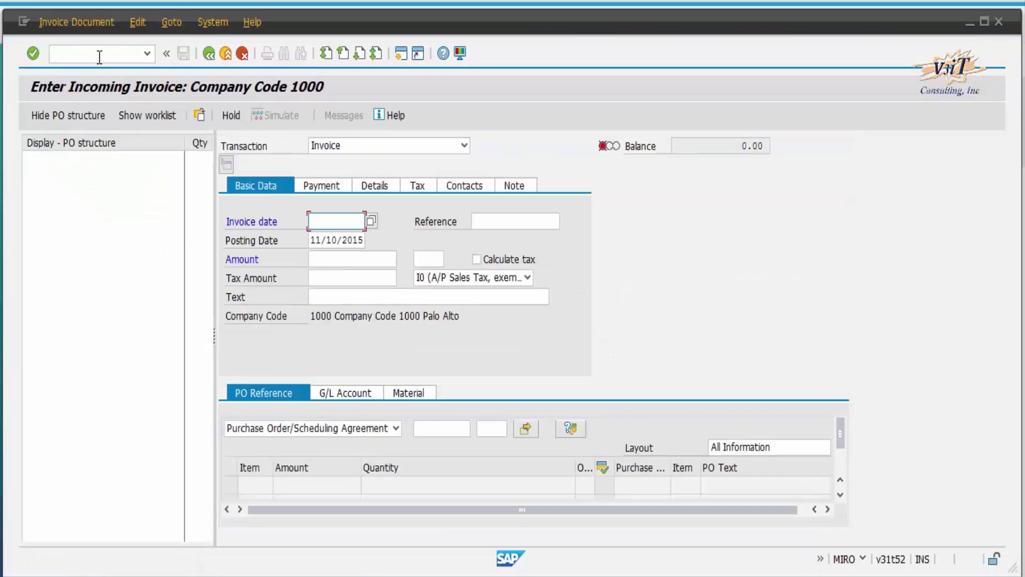
key("F4")
double_click(200, 363)
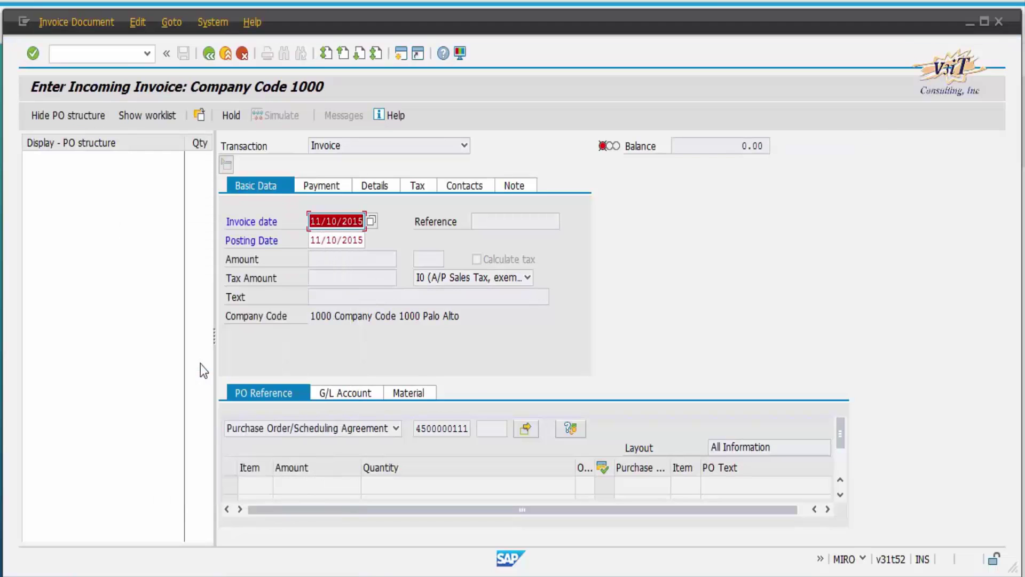
key("Return")
Enter amount 130, select the PO item, add reference 123458, and post the invoice
type("130")
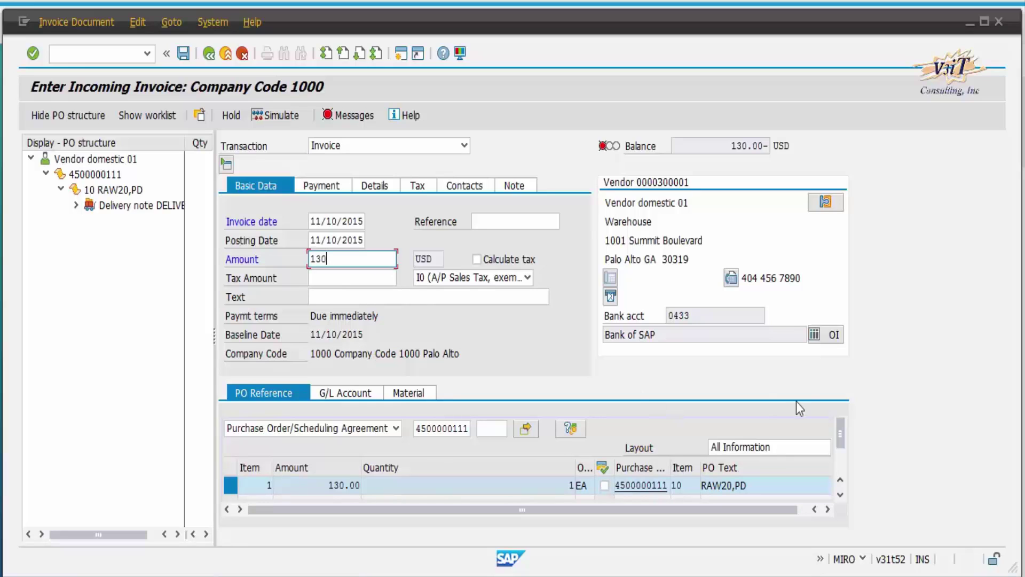
left_click(841, 433)
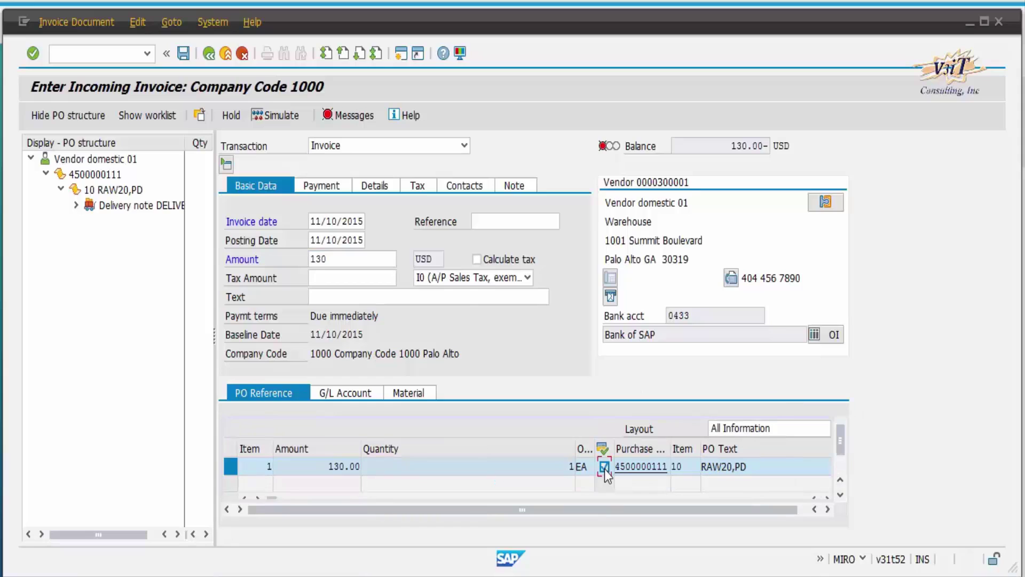
left_click(510, 221)
type("123458")
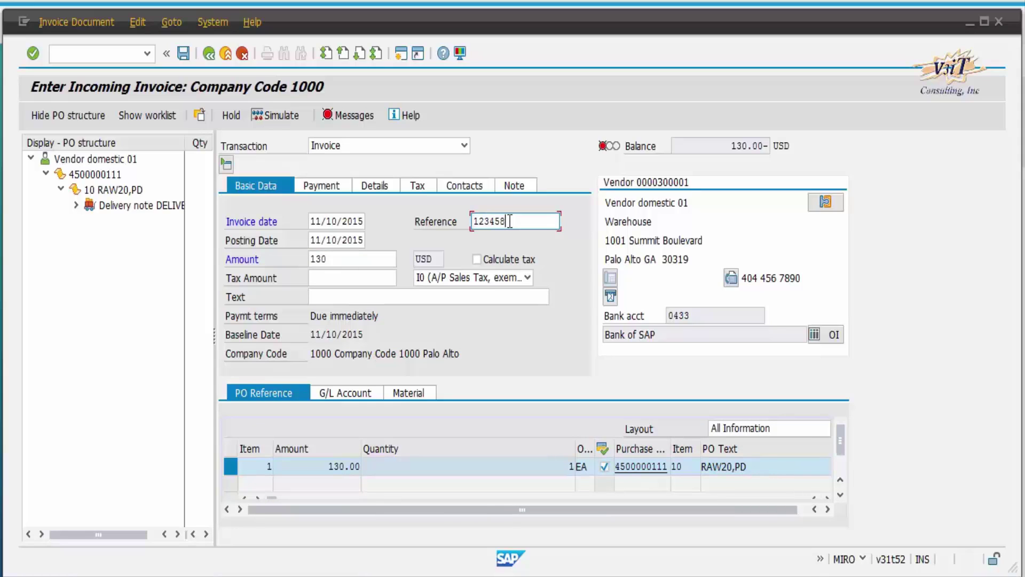
key("Return")
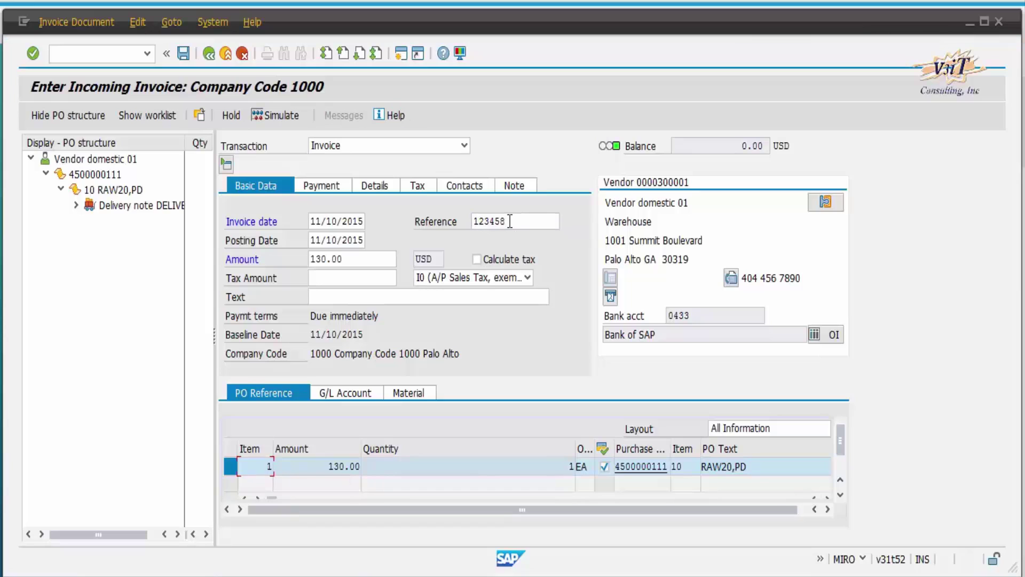
left_click(184, 55)
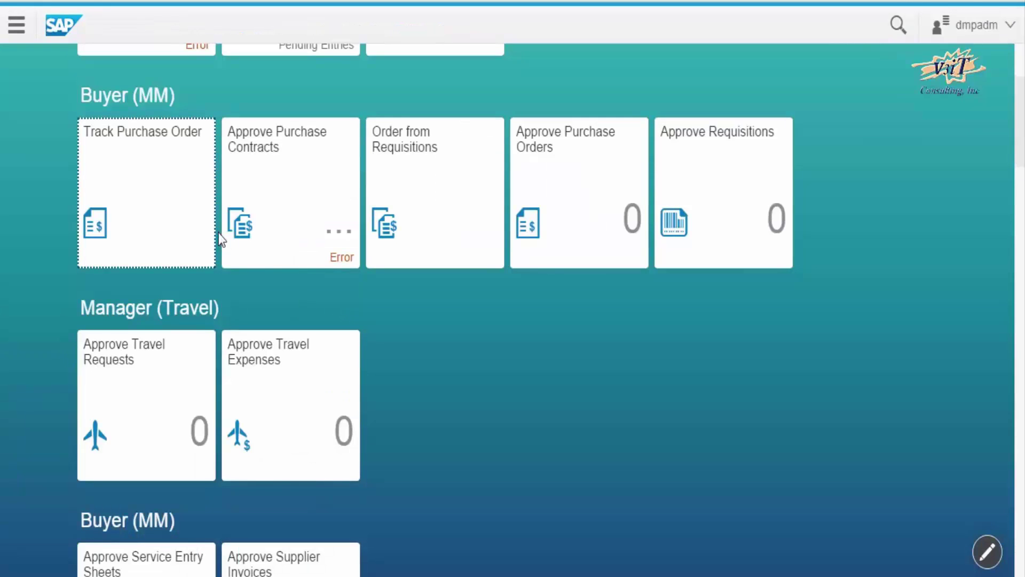
left_click(170, 200)
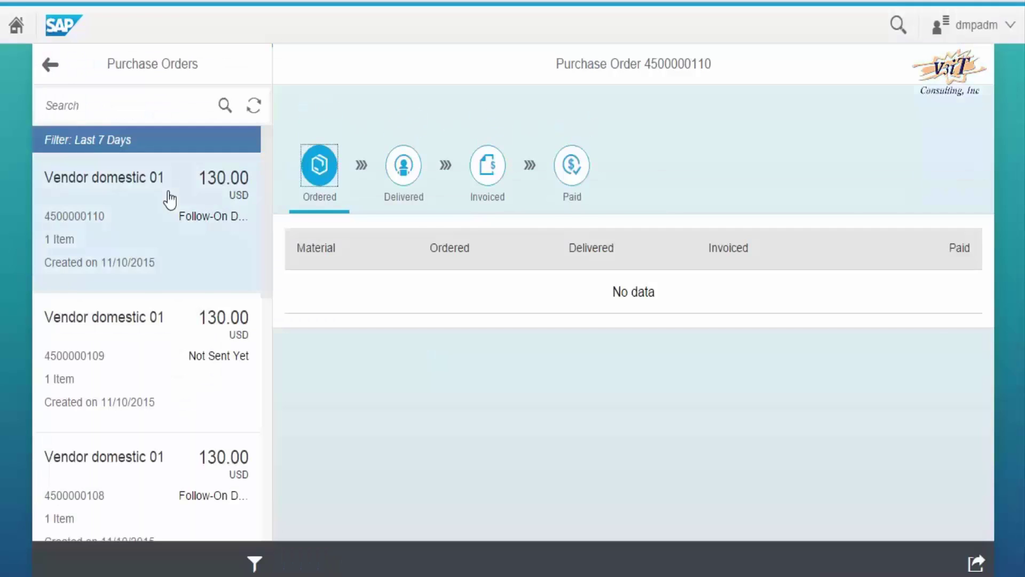
left_click(532, 412)
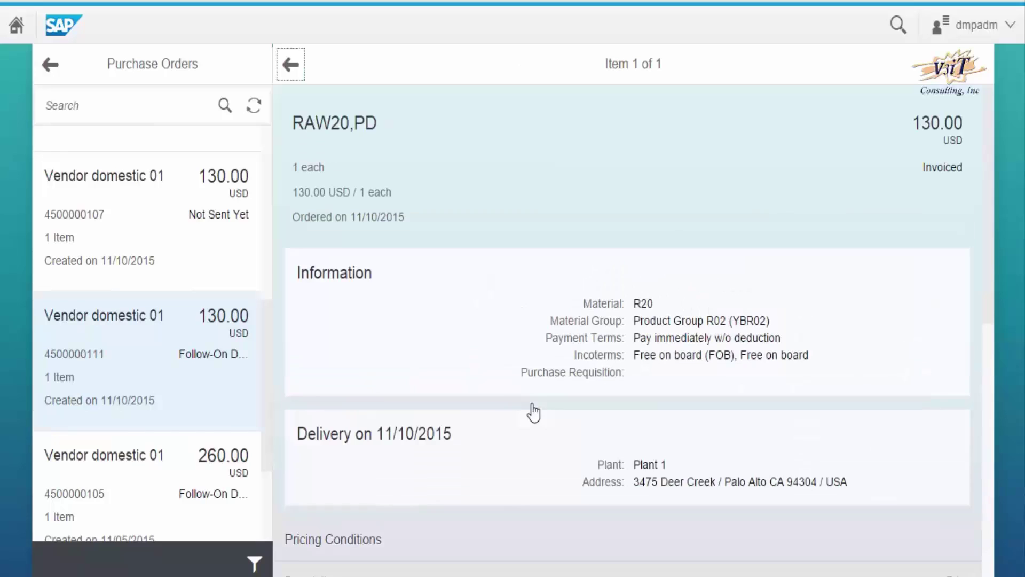
scroll(526, 432, "down", 10)
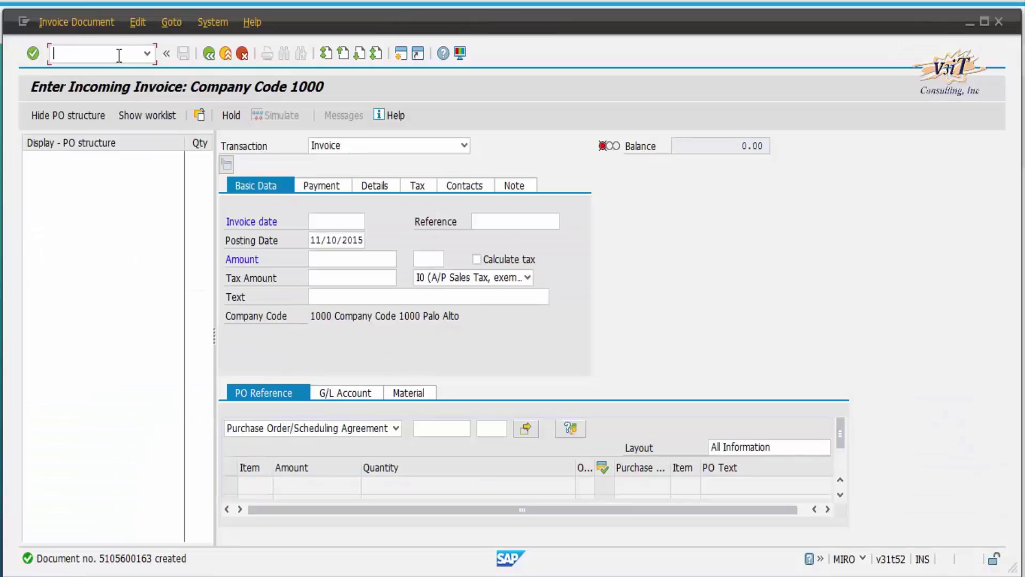
type("/NF-53")
Start an F-53 outgoing payment dated 11/10/2015 from the bank account for 390 USD
key("Return")
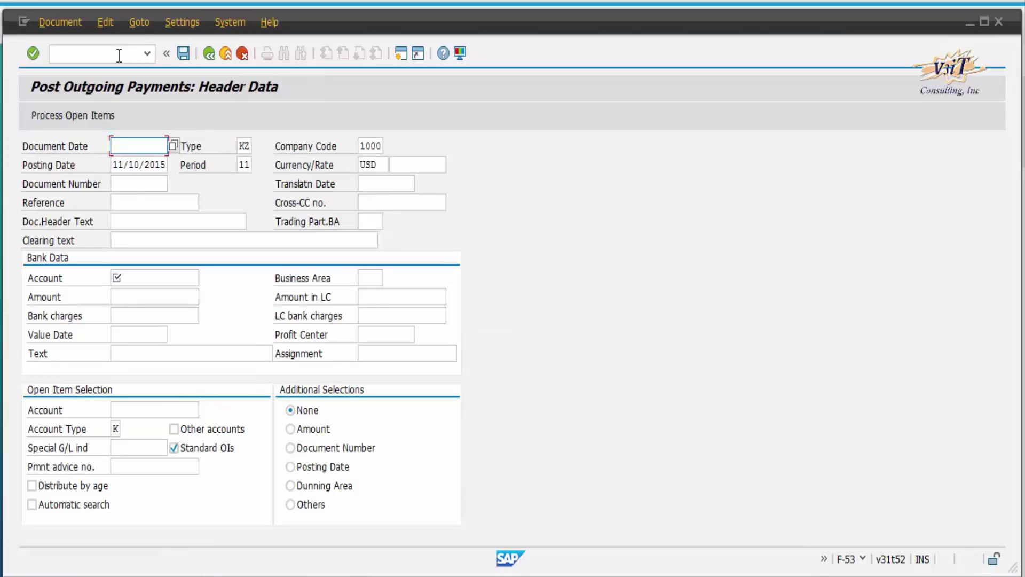
left_click(150, 152)
left_click(150, 162)
left_click(129, 278)
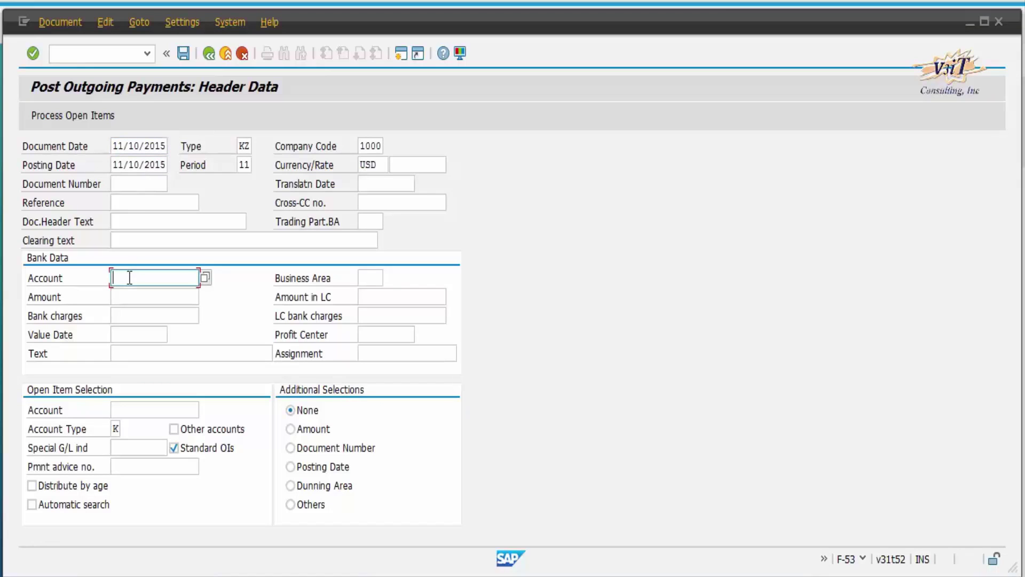
left_click(128, 294)
left_click(129, 297)
type("390")
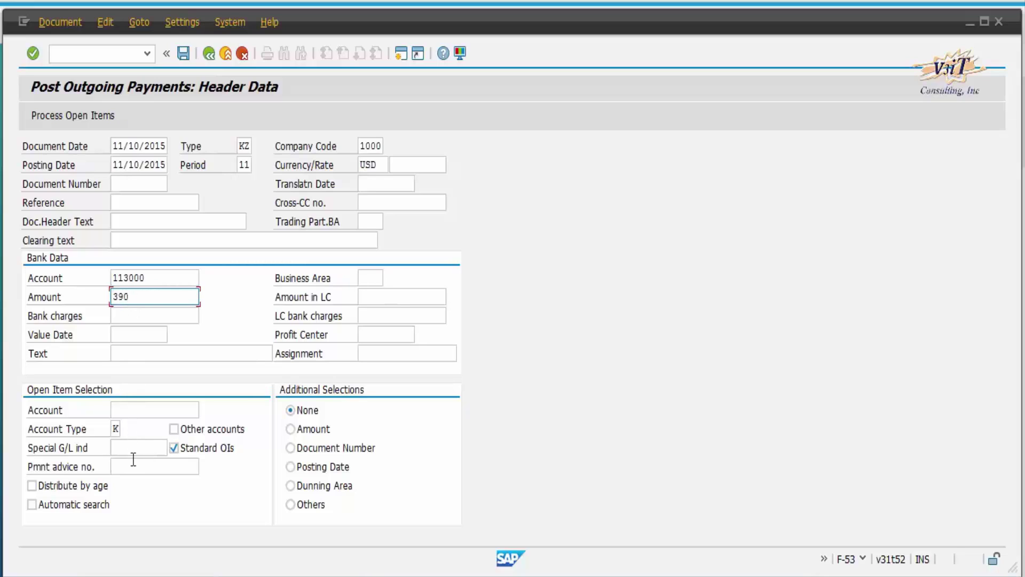
Select the vendor account under Open Item Selection and process its open items
left_click(143, 414)
left_click(143, 425)
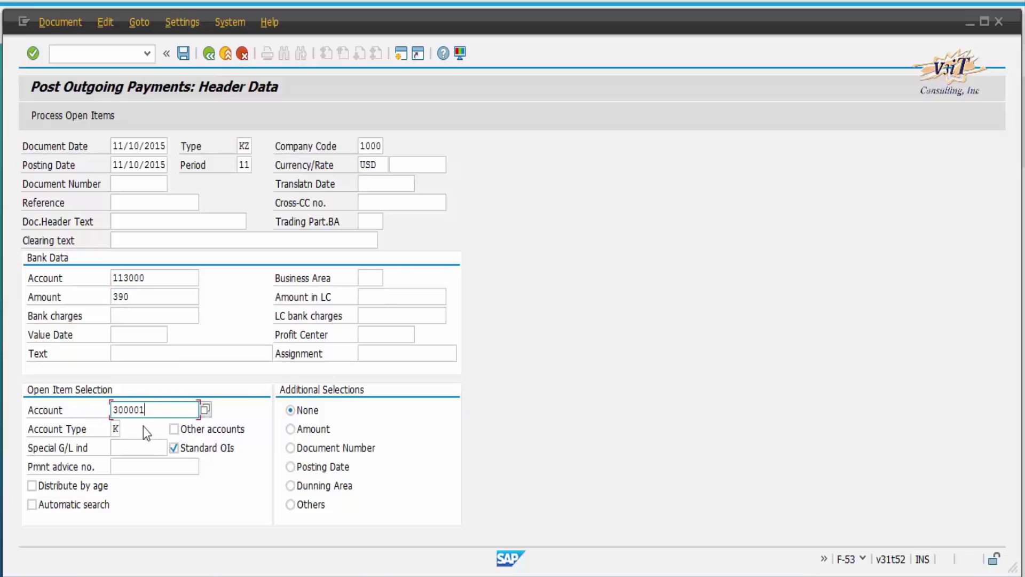
key("Return")
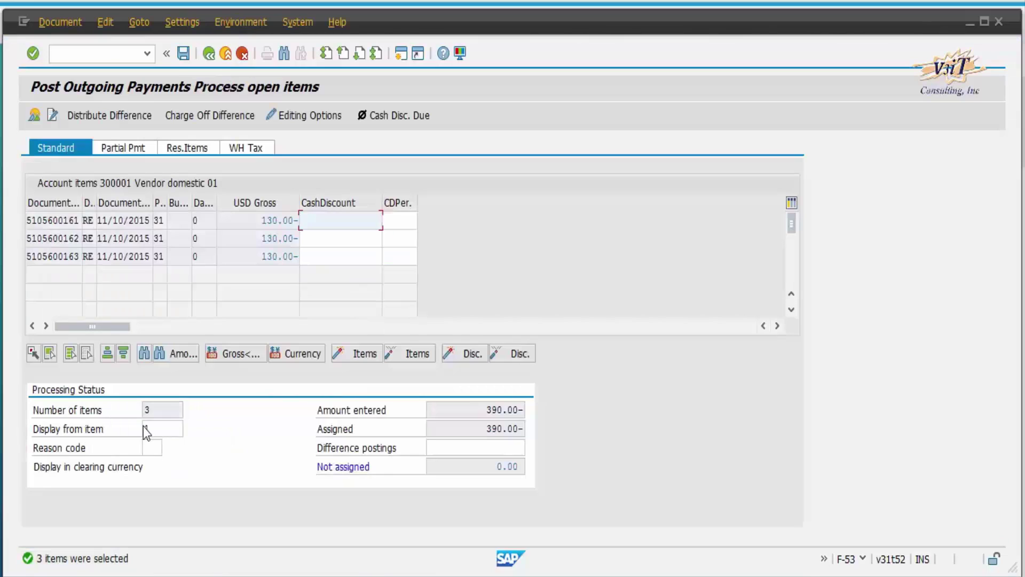
left_click(182, 55)
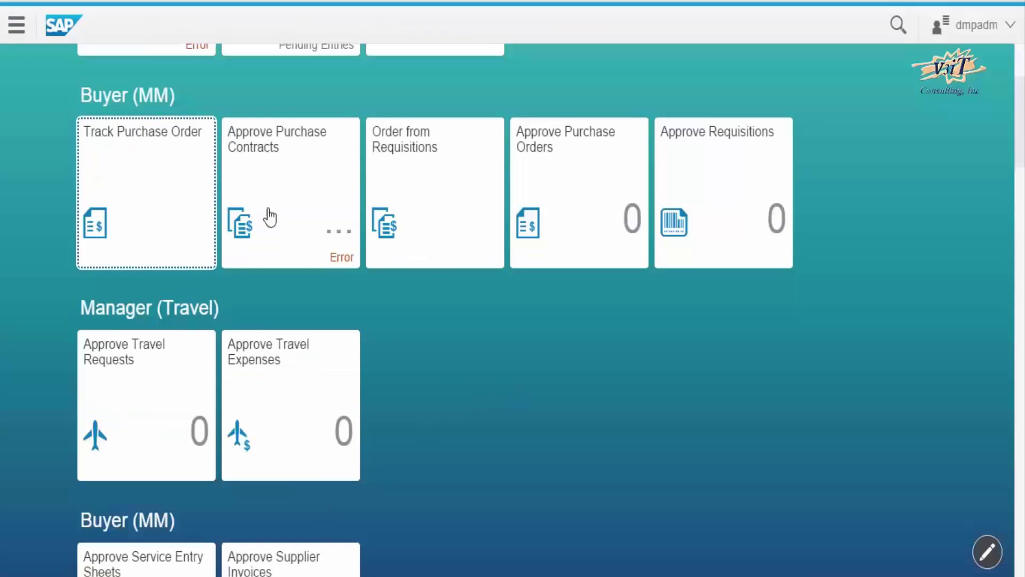
left_click(162, 216)
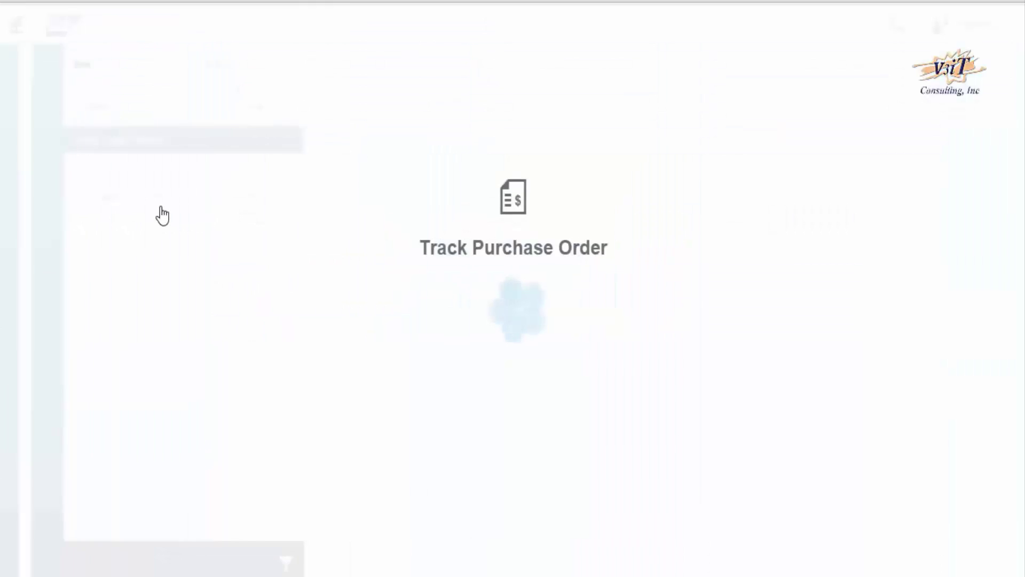
left_click(222, 353)
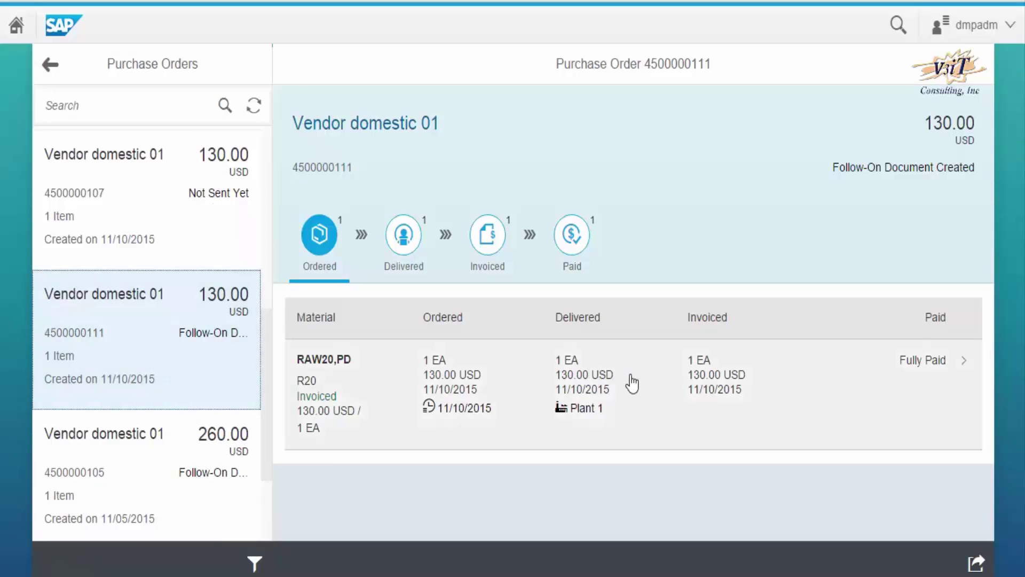
left_click(634, 384)
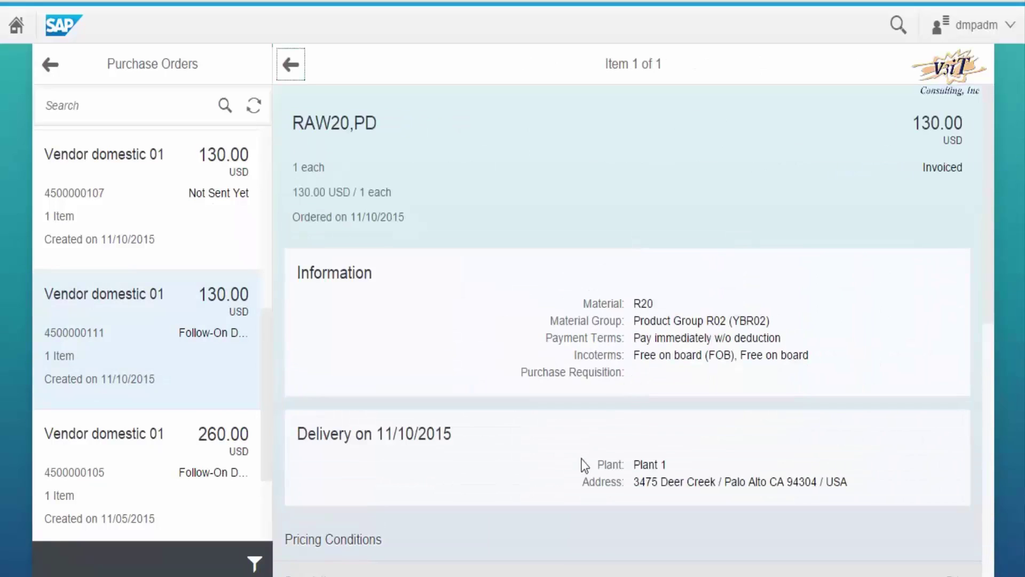
scroll(581, 459, "down", 10)
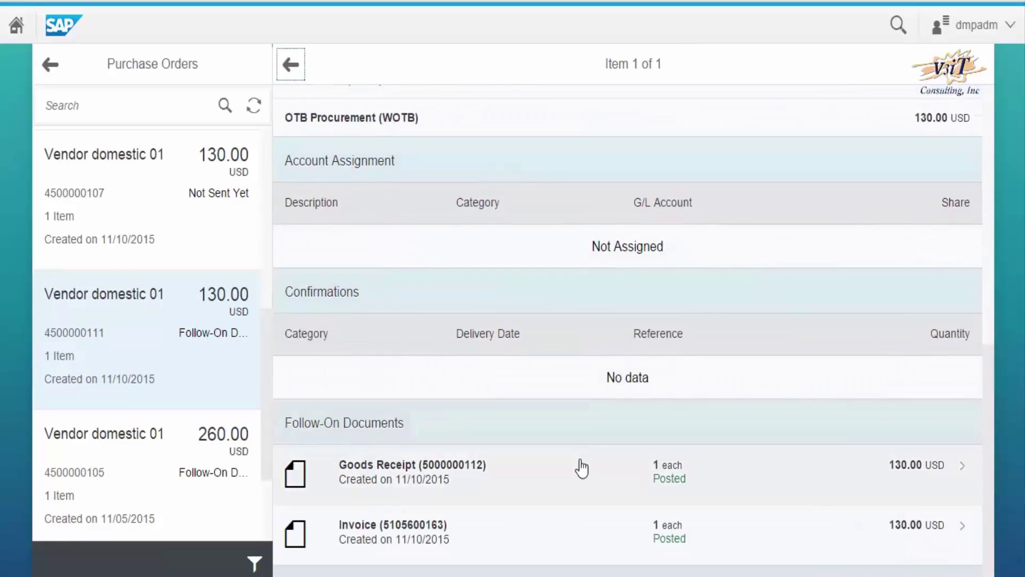
scroll(581, 467, "up", 10)
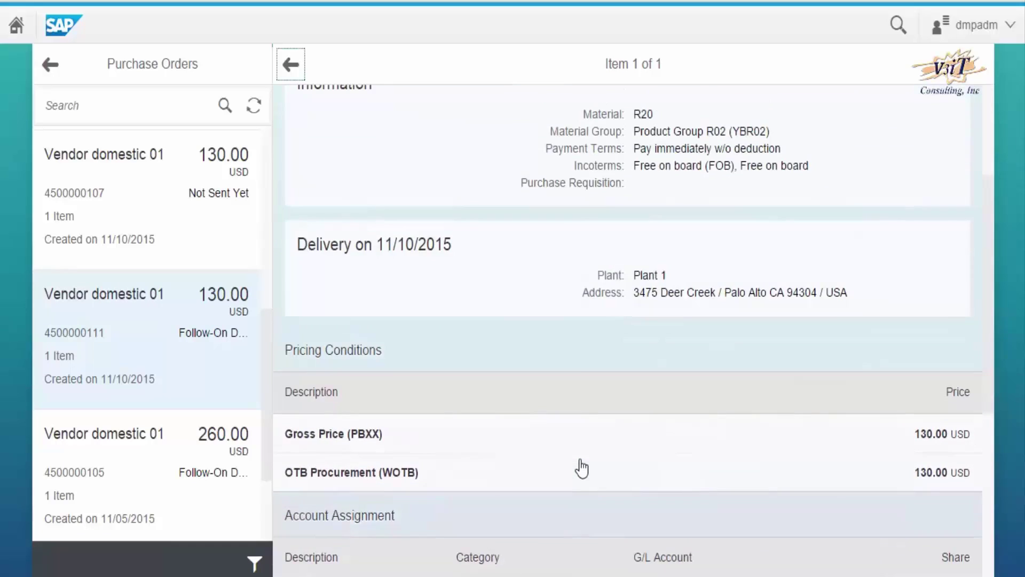